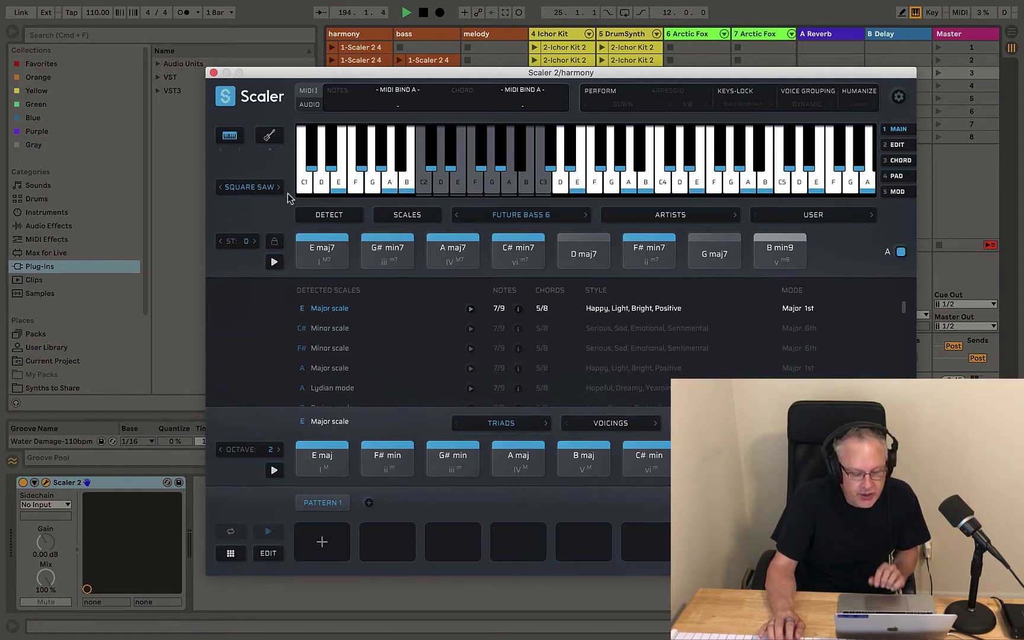
- Audition the E maj7 chord pad in Scaler 2 on the harmony track
left_click(298, 248)
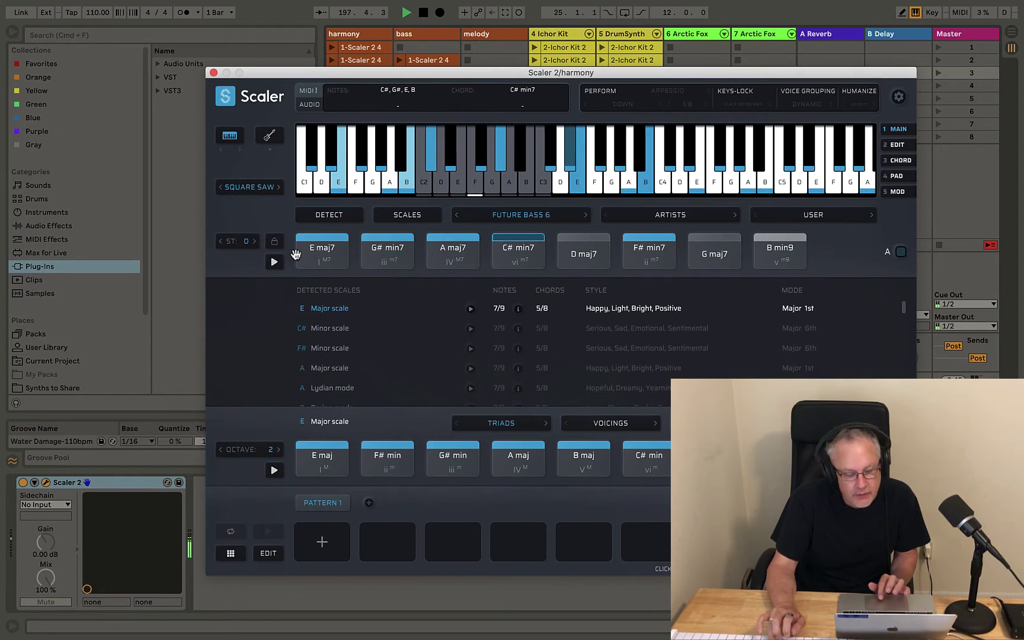
left_click(347, 50)
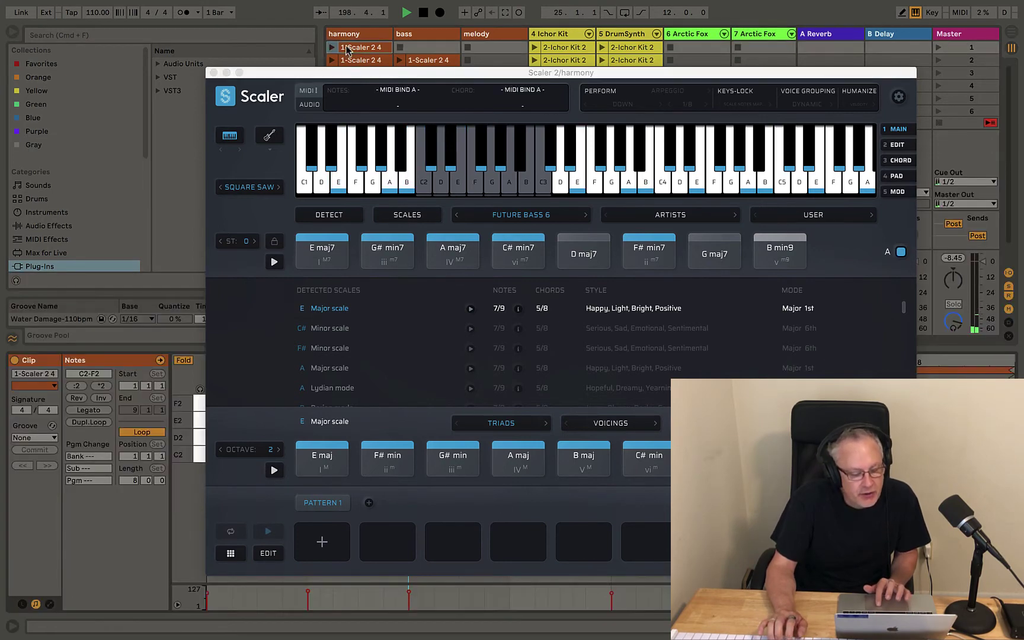
mouse_move(287, 75)
left_mouse_down()
mouse_move(310, 65)
mouse_move(283, 63)
left_mouse_up()
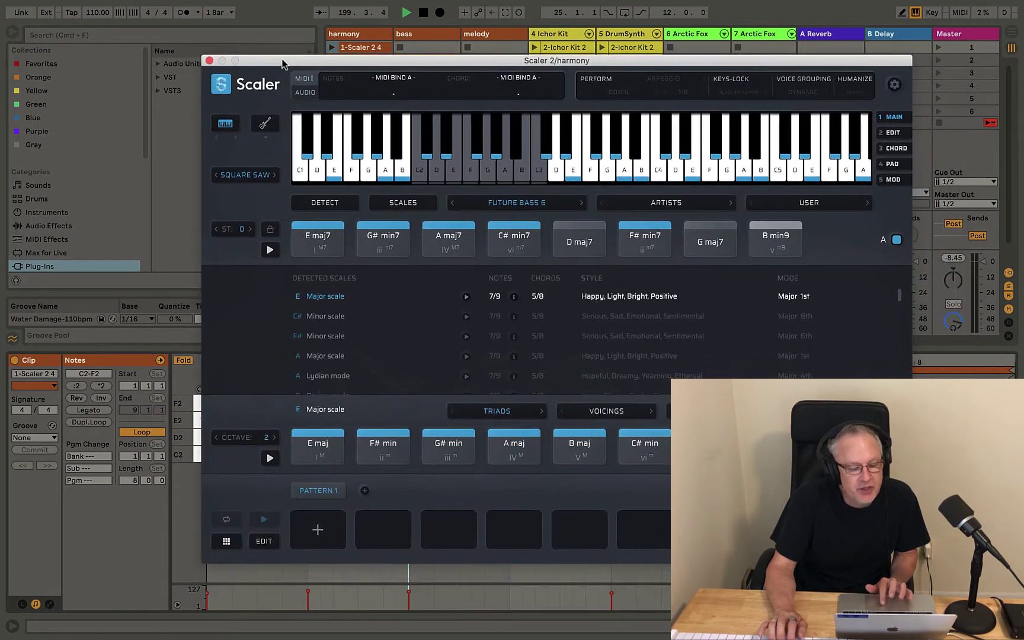
left_click(331, 48)
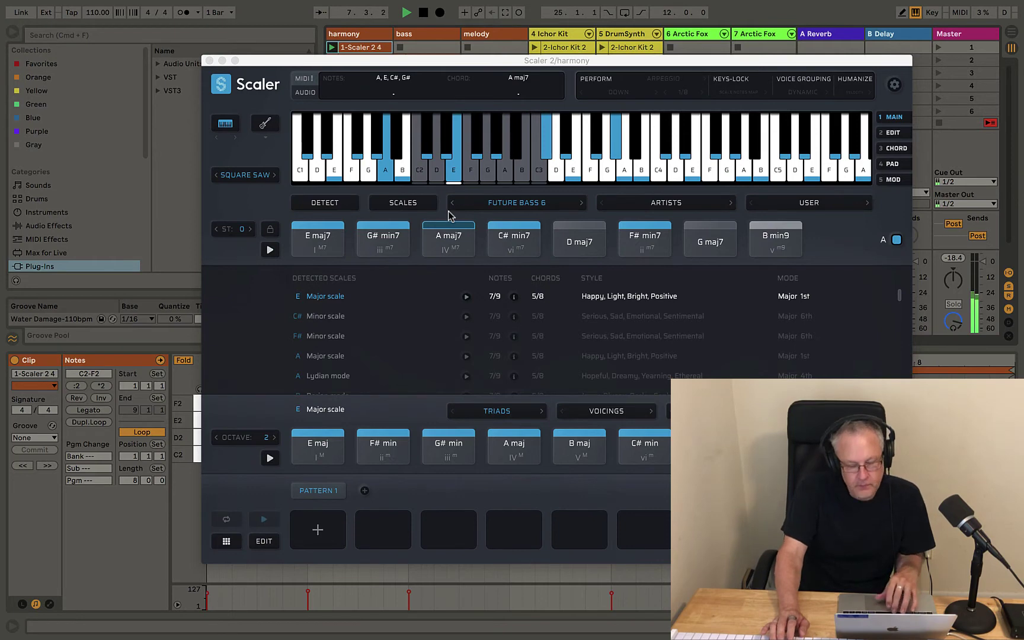
key("space")
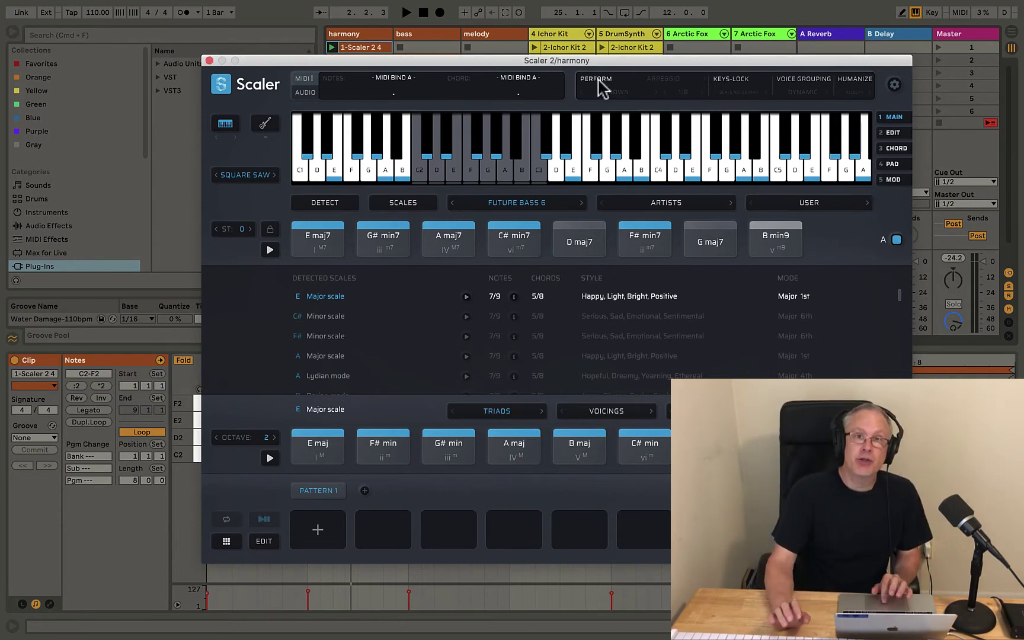
- Enable Scaler's arpeggio Perform mode and settle the rate on 1/8 after trying 1/4 and 1/32
left_click(598, 79)
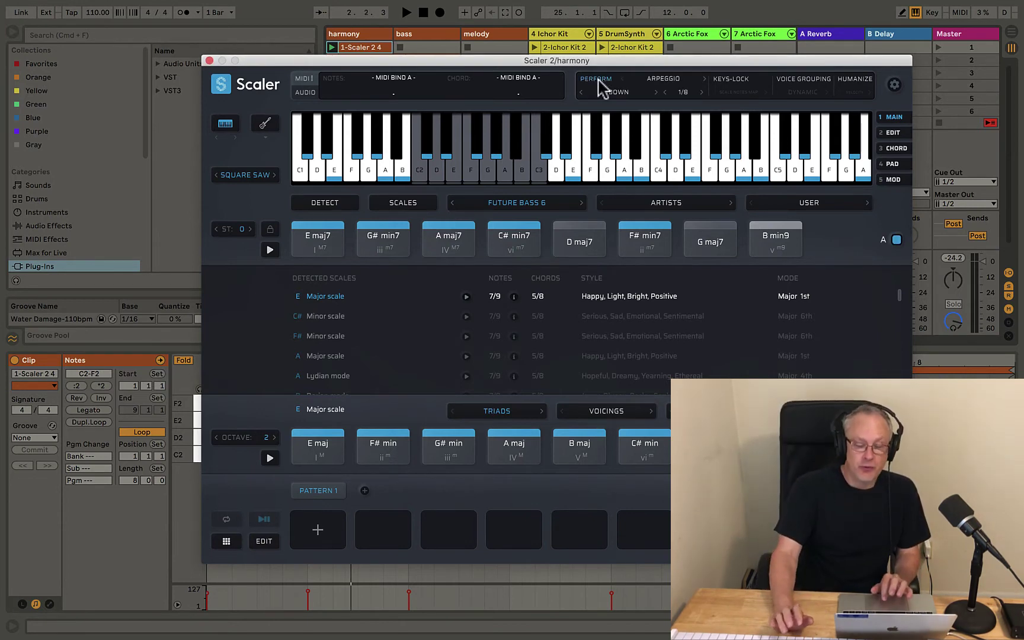
left_click(686, 94)
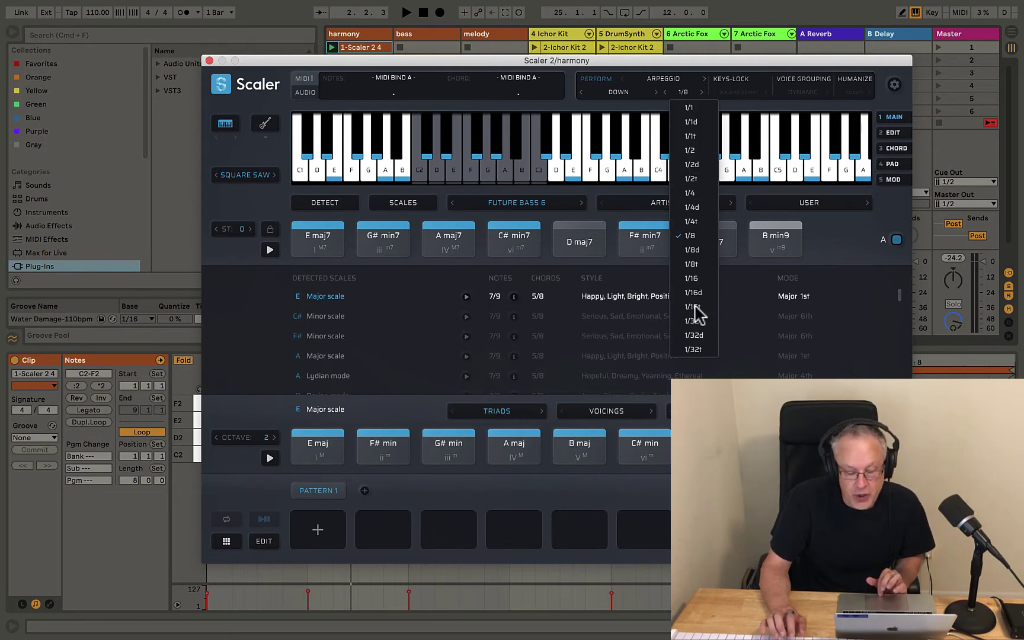
left_click(688, 192)
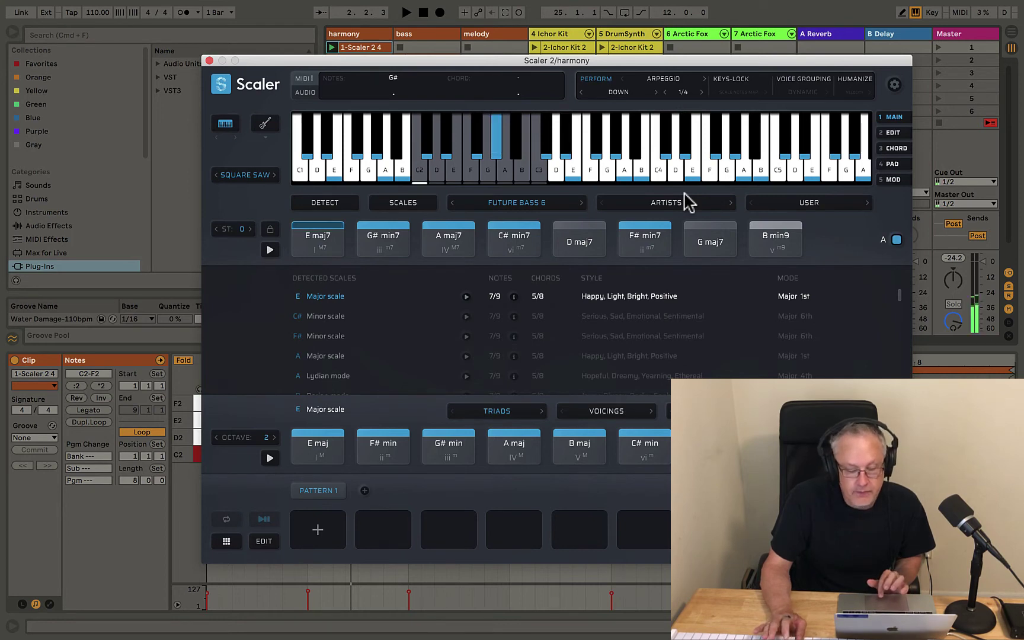
left_click(681, 93)
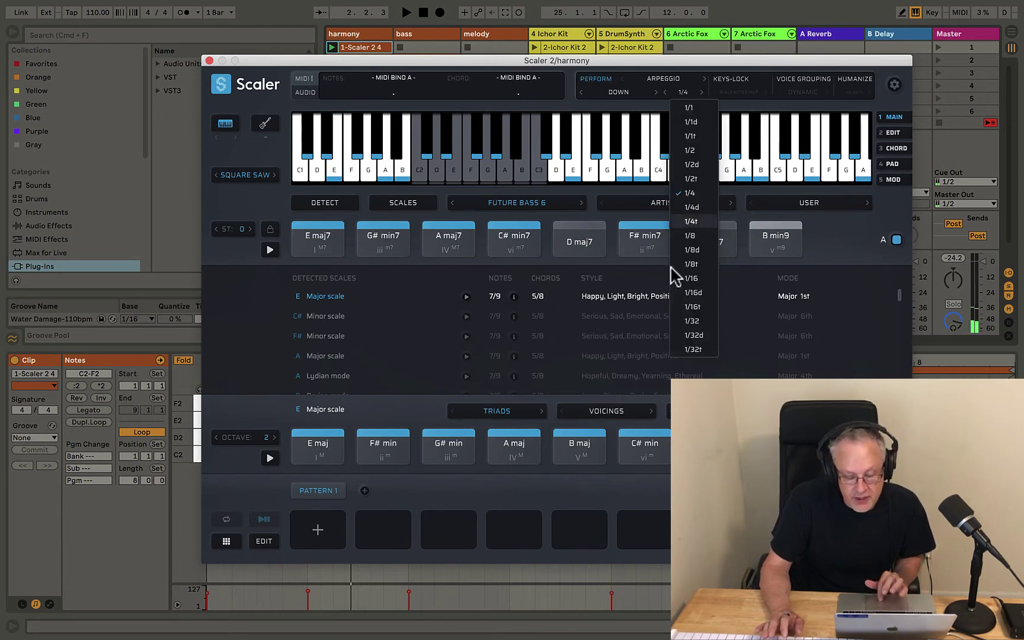
left_click(685, 322)
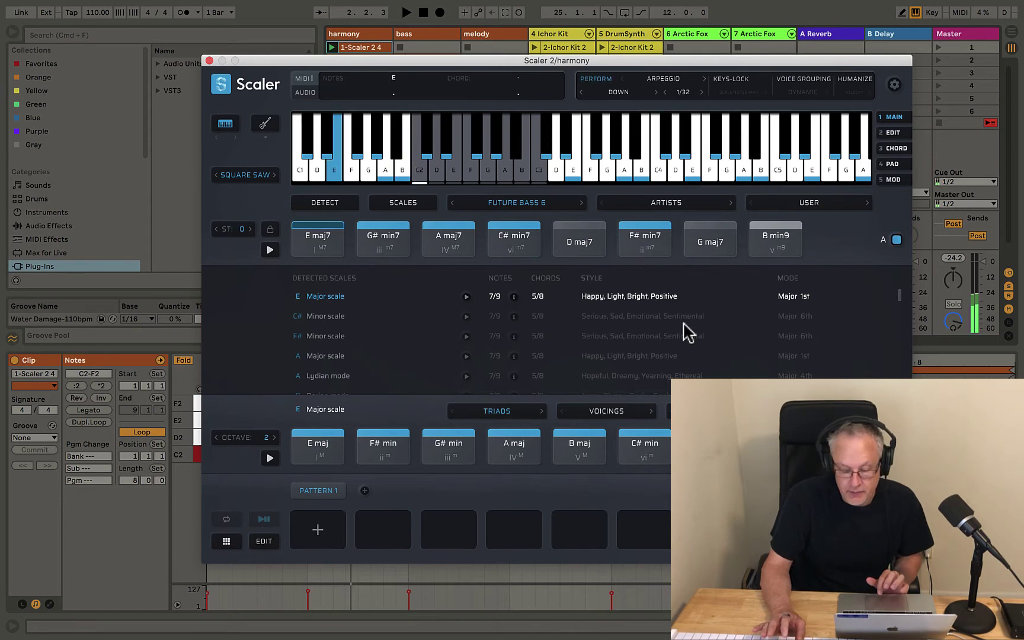
left_click(682, 93)
left_click(688, 238)
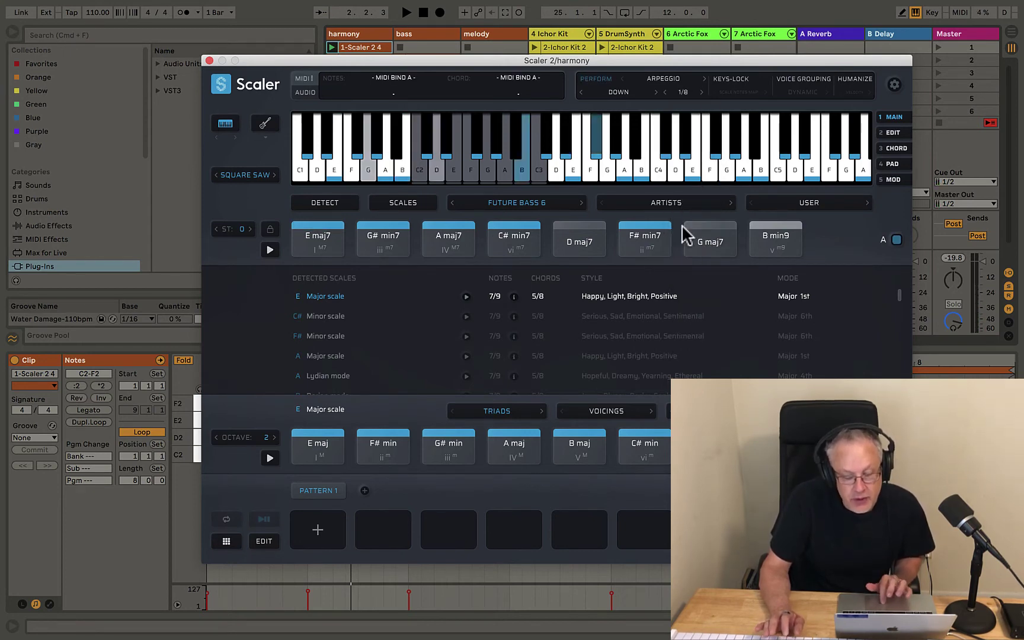
- Launch the harmony clip and the Ichor Kit drum clip together
left_click(327, 48)
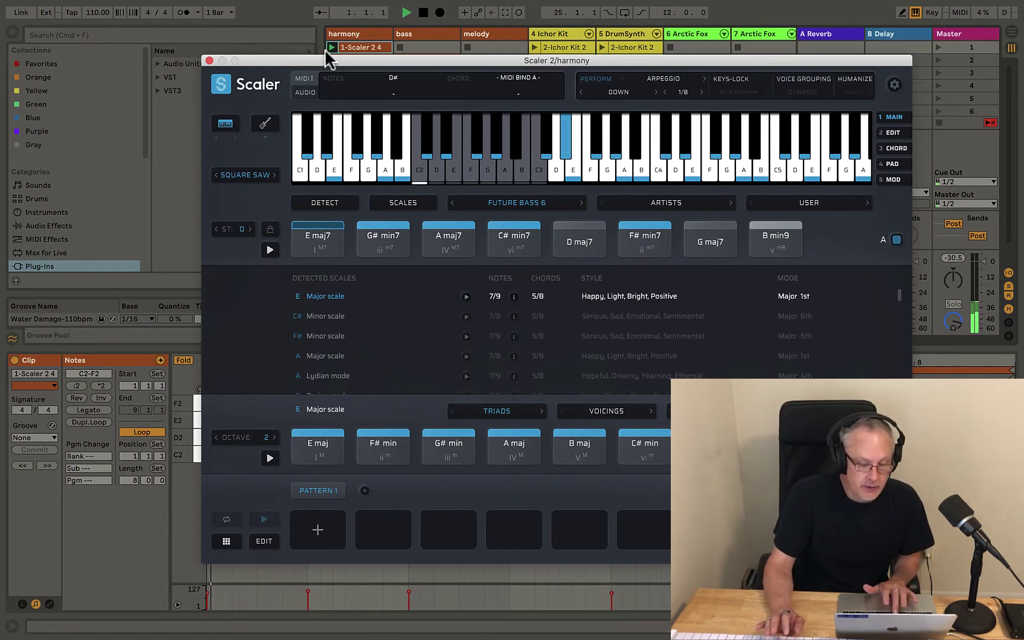
left_click(532, 46)
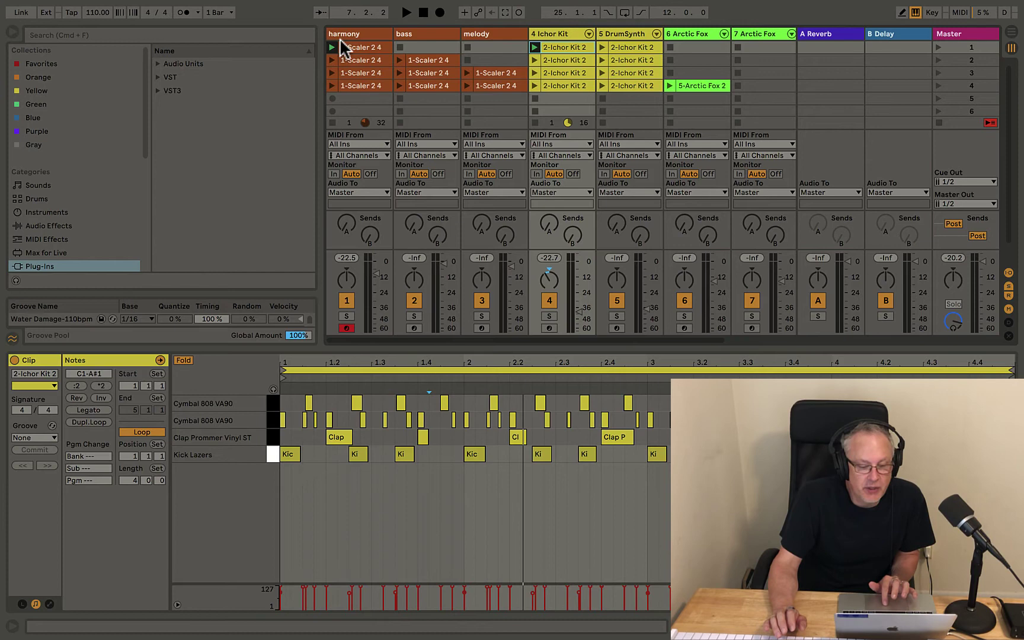
- Select the 1-Scaler 2 4 harmony clip and the harmony track to view its chord notes
left_click(357, 46)
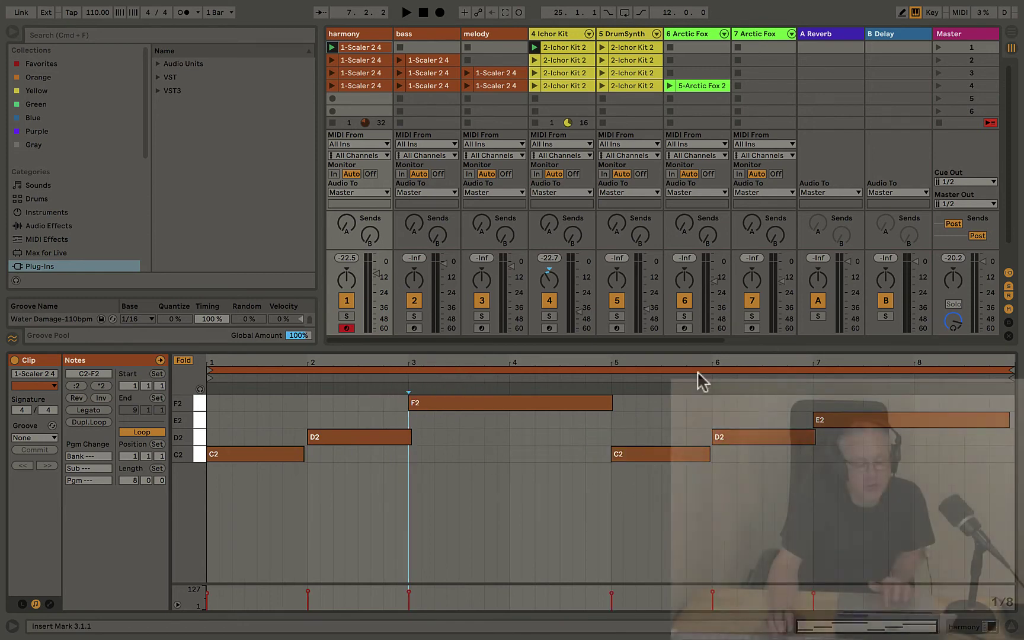
left_click(341, 34)
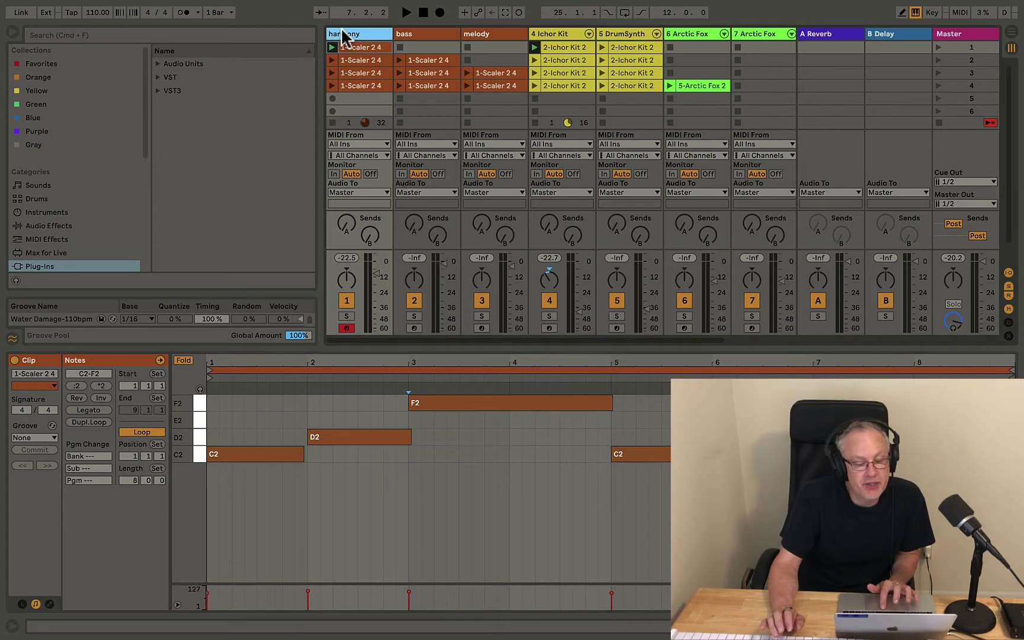
- Open the bass track's Scaler 2 and keep its Bass pattern on Common Bass > Basic 3
left_click(427, 36)
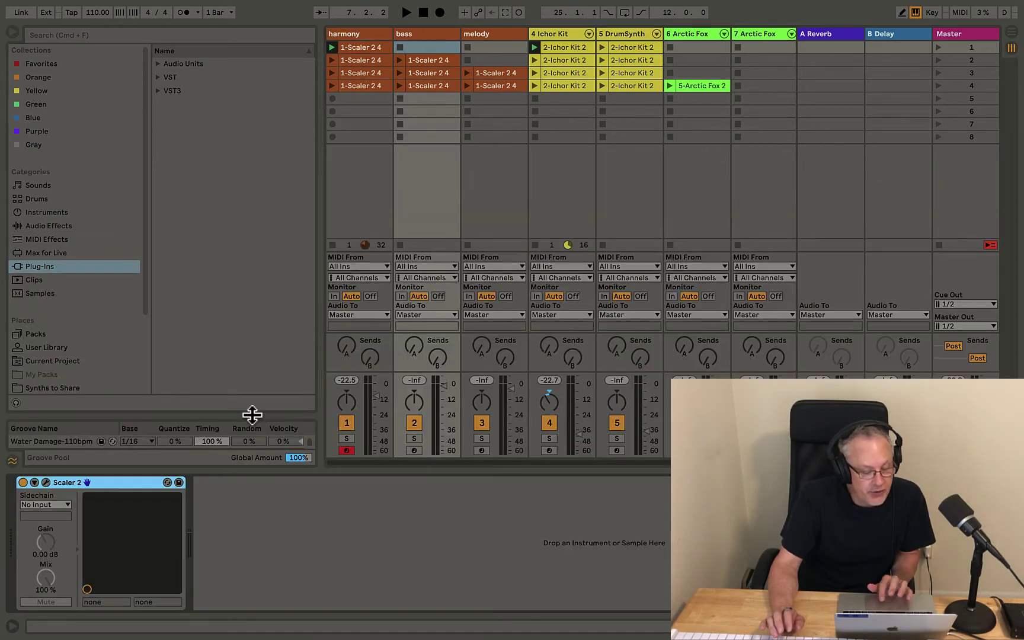
left_click(44, 483)
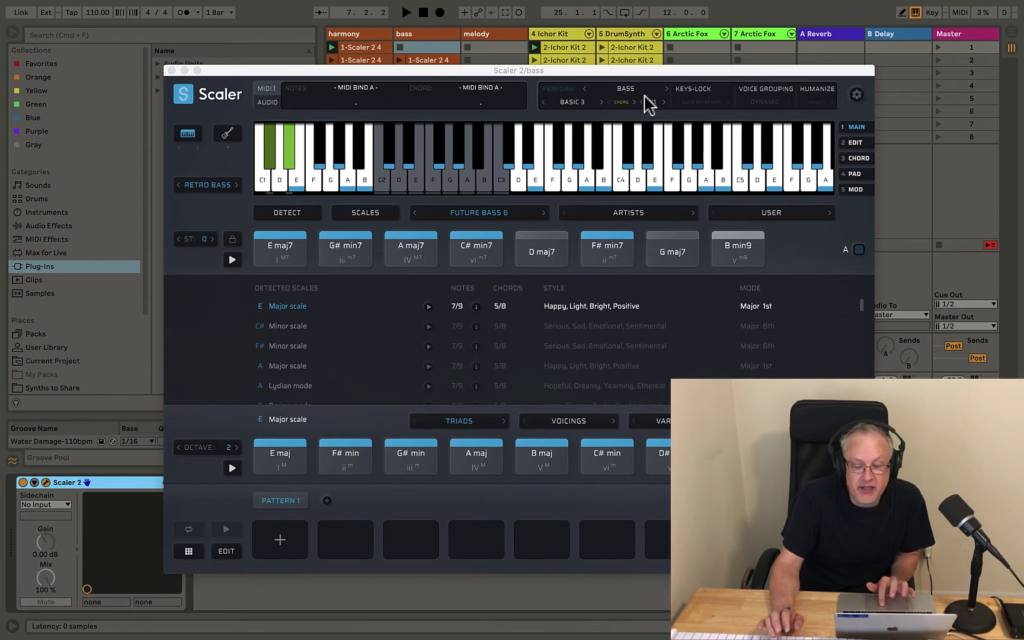
left_click(559, 102)
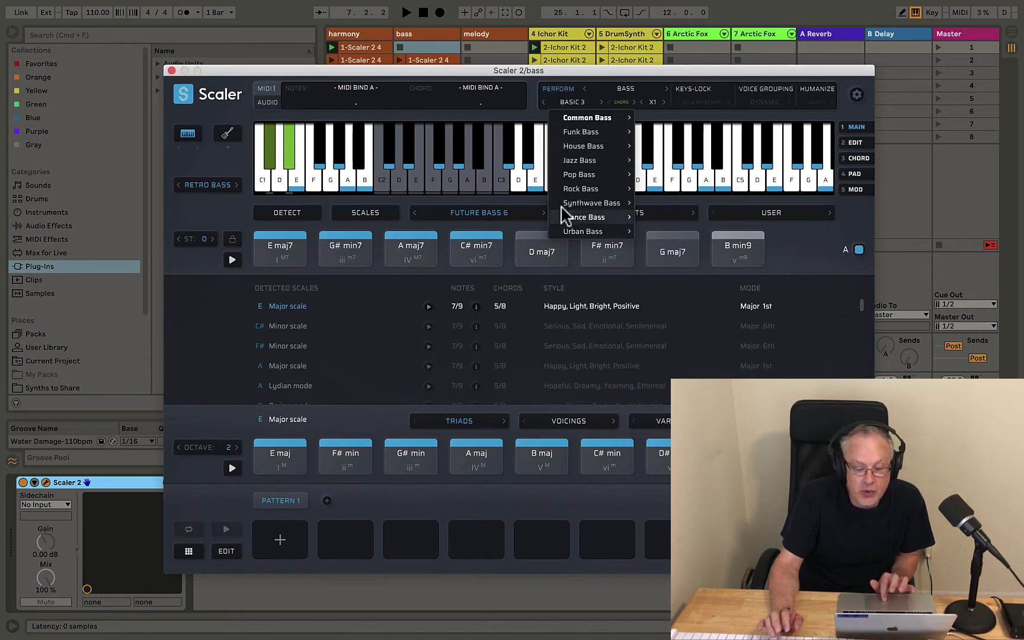
mouse_move(569, 172)
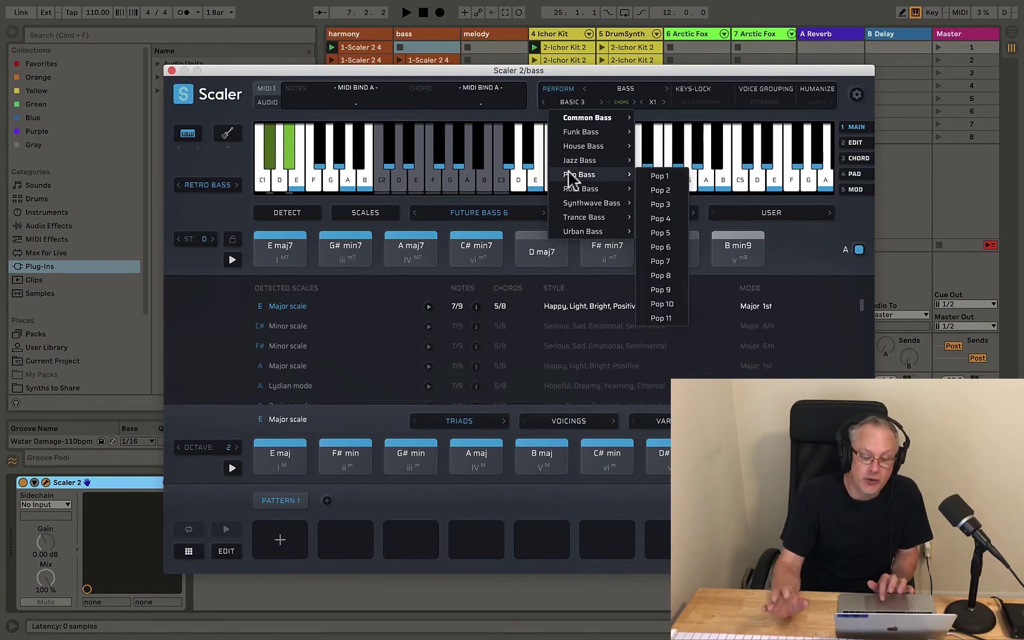
mouse_move(577, 121)
mouse_move(662, 124)
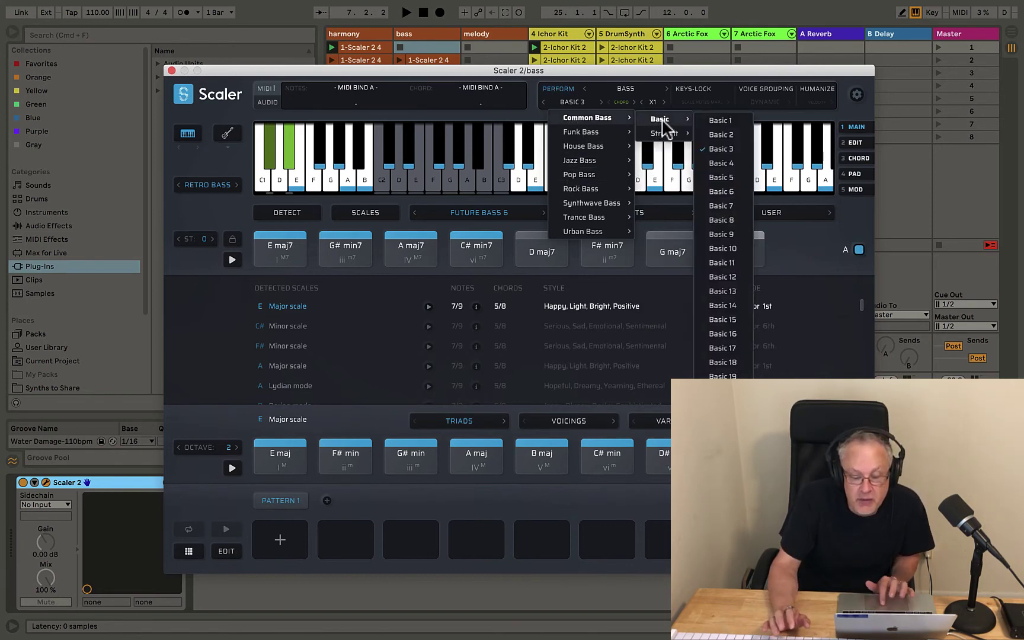
left_click(716, 152)
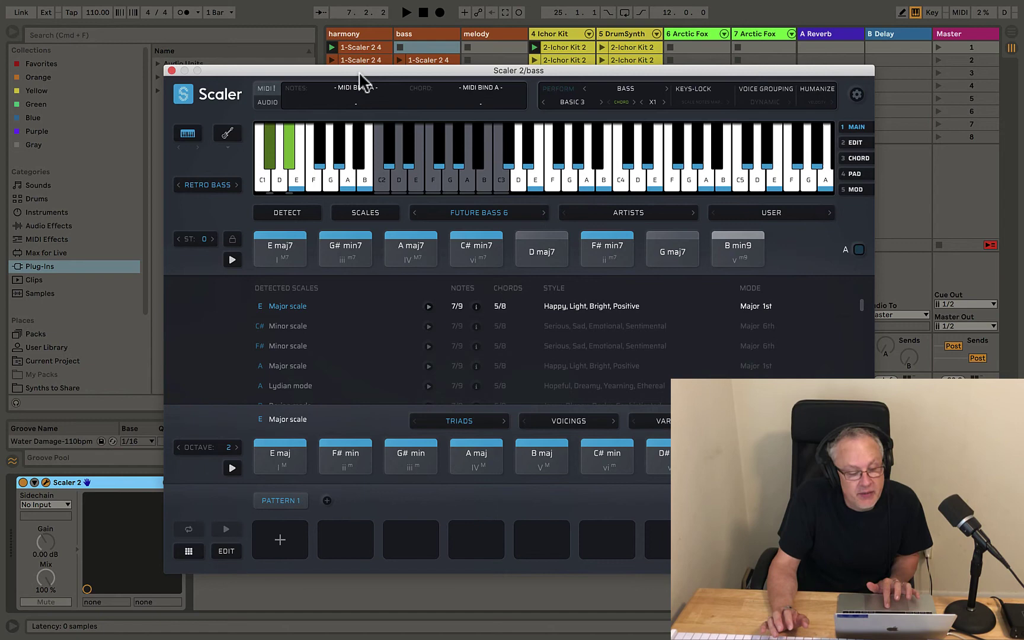
left_click_drag(362, 70, 610, 77)
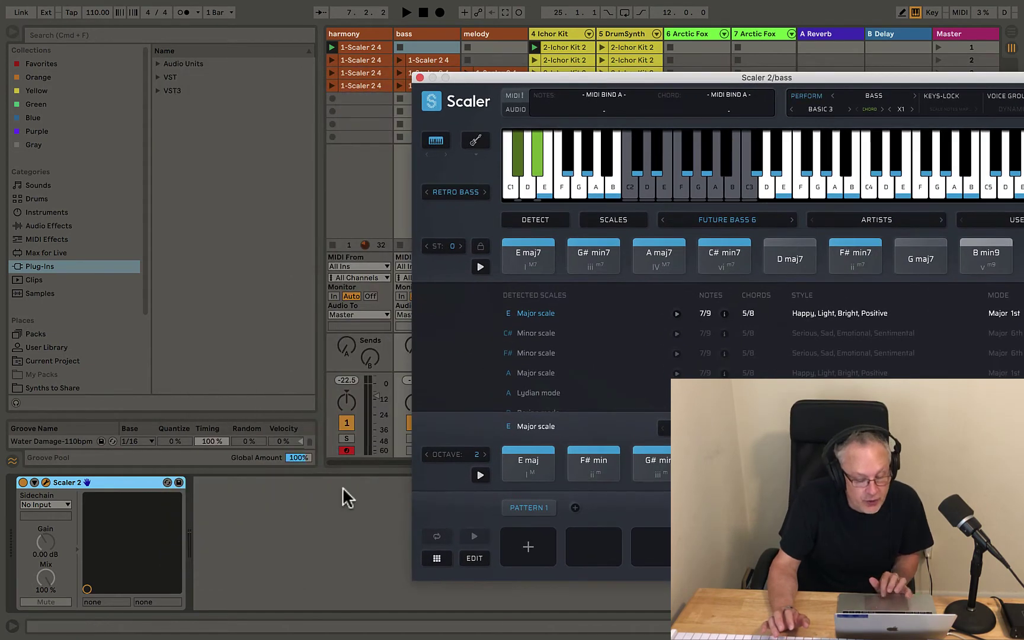
- Solo the bass track and launch its clip to hear the Scaler bass part
left_click(406, 439)
left_click(396, 60)
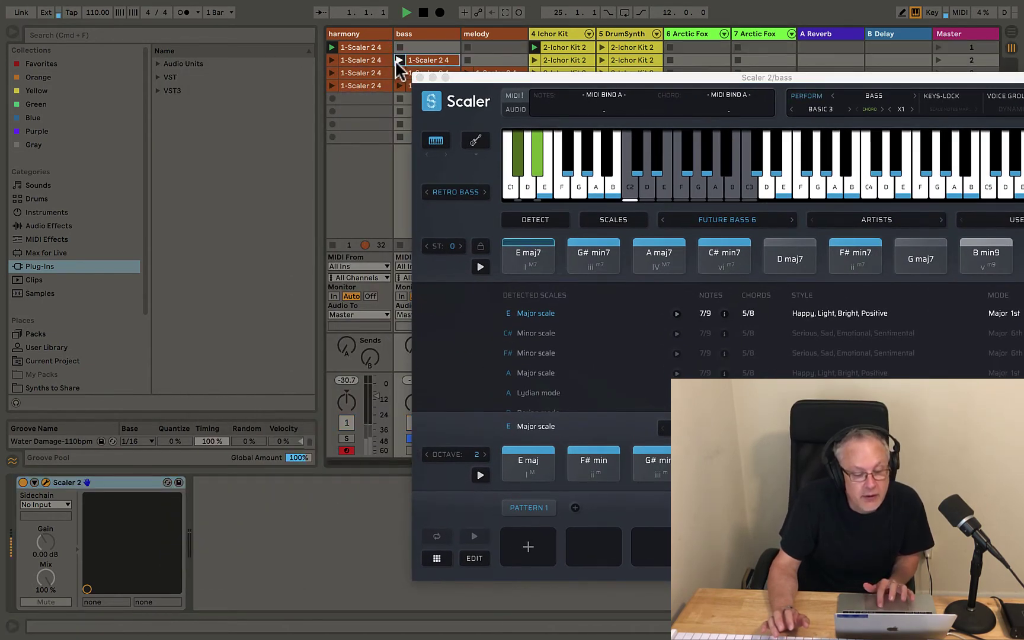
left_click(483, 76)
left_click_drag(483, 76, 316, 74)
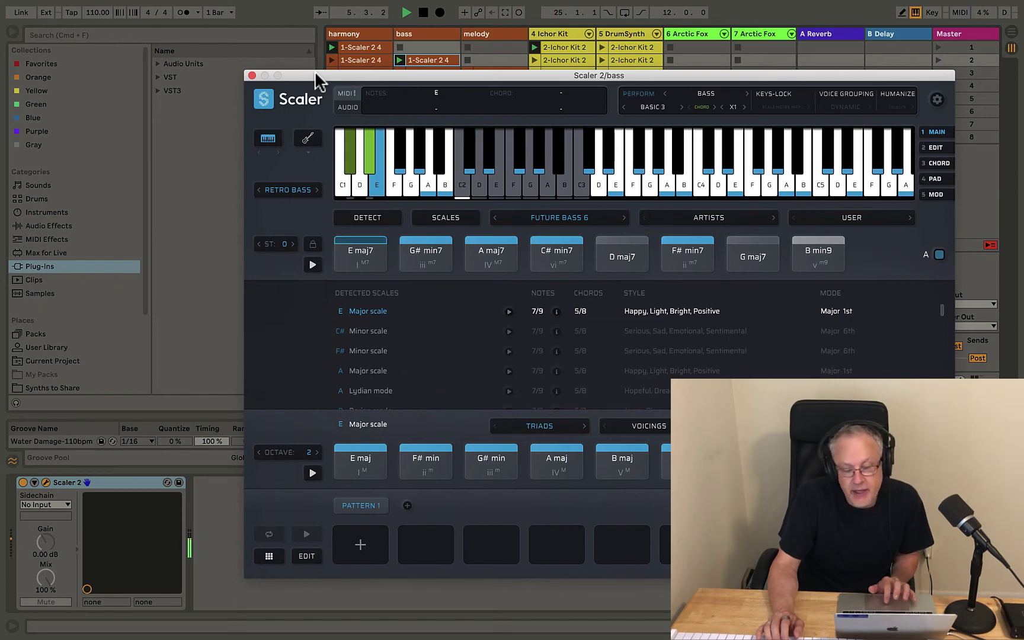
- Switch off the bass Scaler's Perform mode, un-solo bass, and select the melody track
left_click(634, 94)
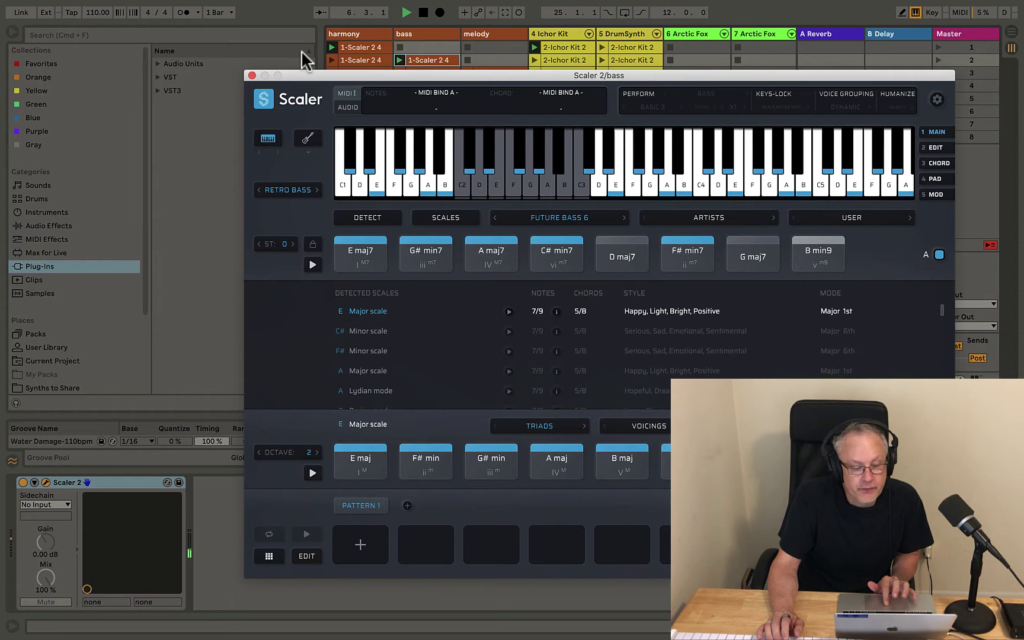
left_click_drag(319, 76, 539, 126)
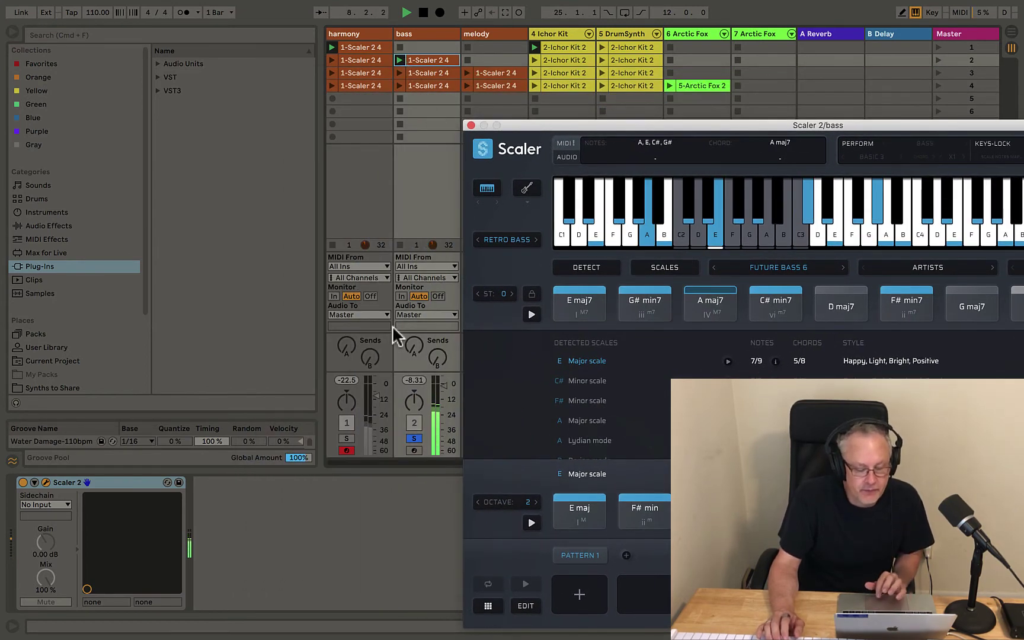
left_click(413, 440)
left_click(408, 34)
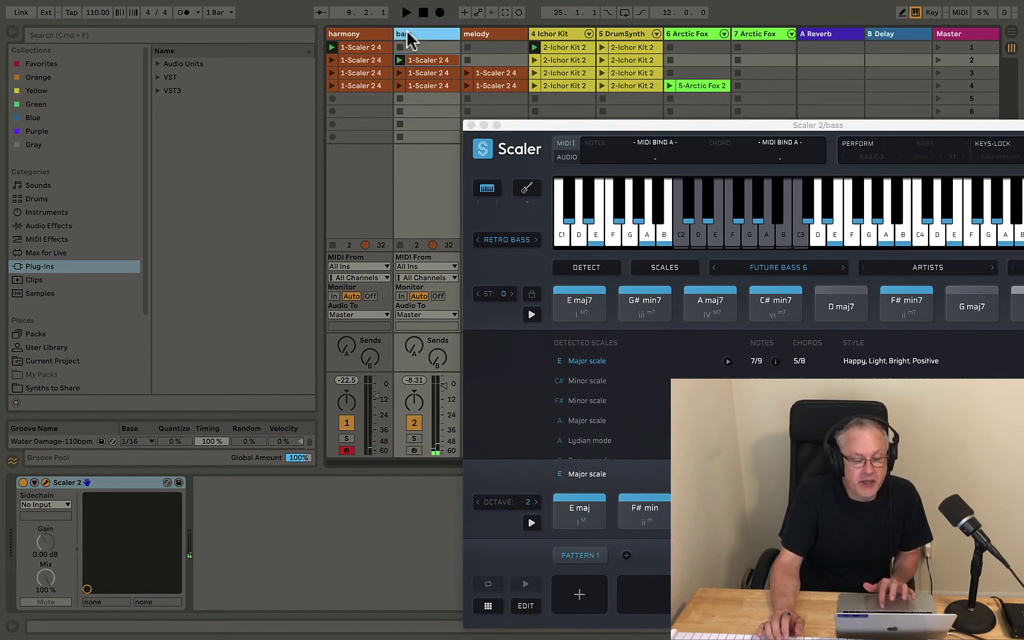
left_click(485, 34)
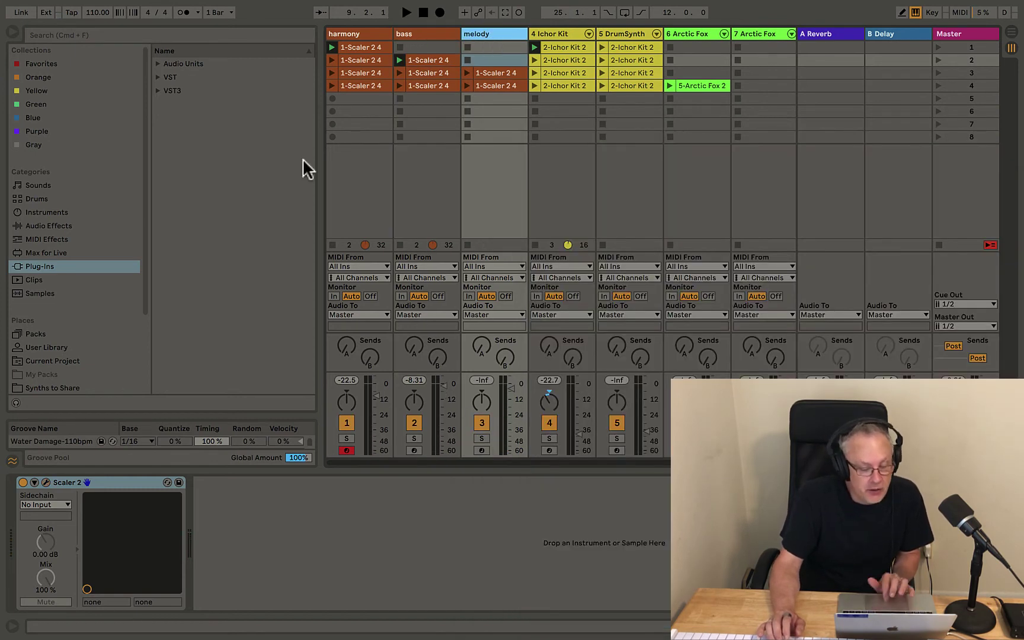
- Open the melody track's Scaler and choose the Motif A 1 melody pattern
left_click(48, 482)
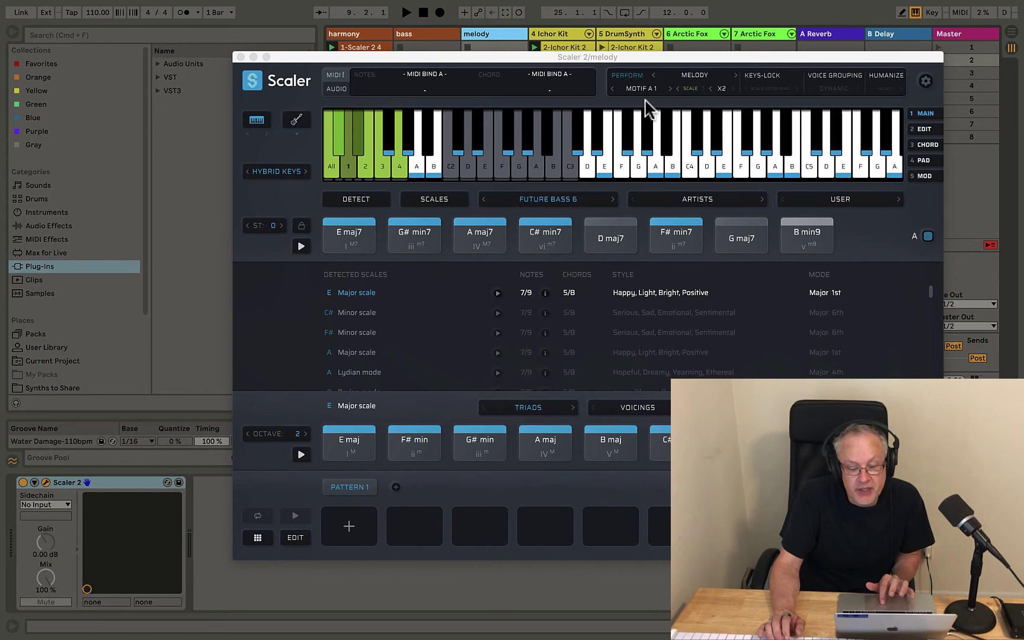
left_click(631, 89)
mouse_move(630, 87)
mouse_move(641, 220)
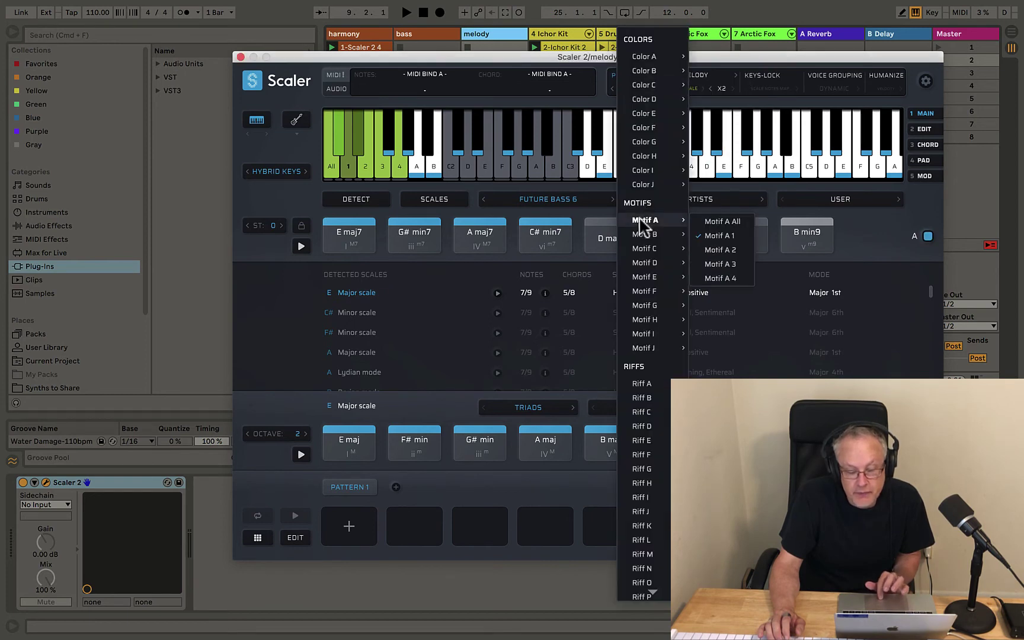
left_click(723, 239)
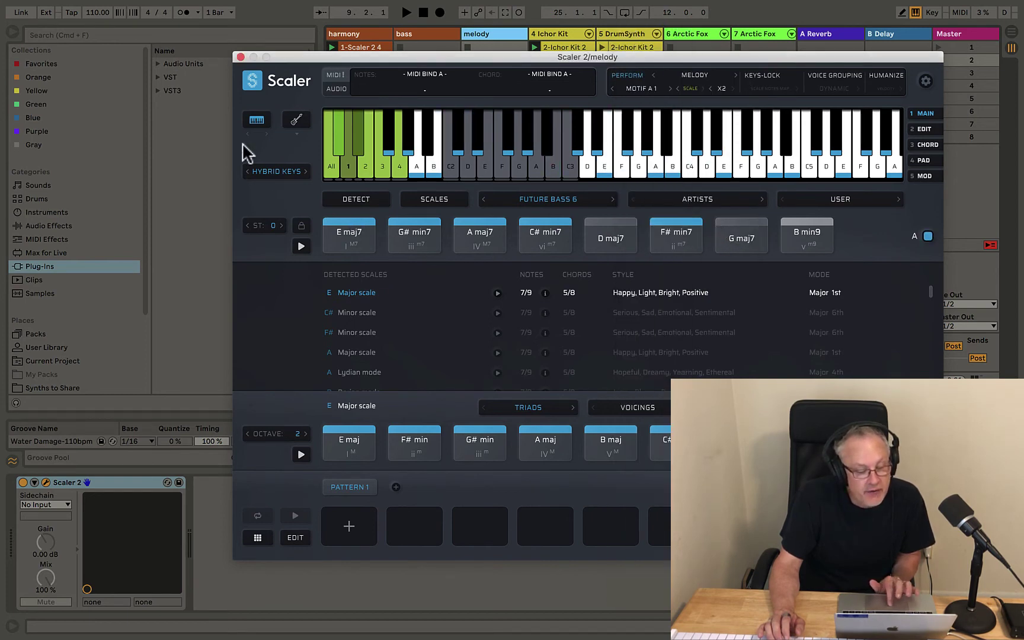
left_click_drag(344, 57, 693, 103)
- Solo the melody track, launch its clip, and compare playback with Perform switched off
left_click(478, 449)
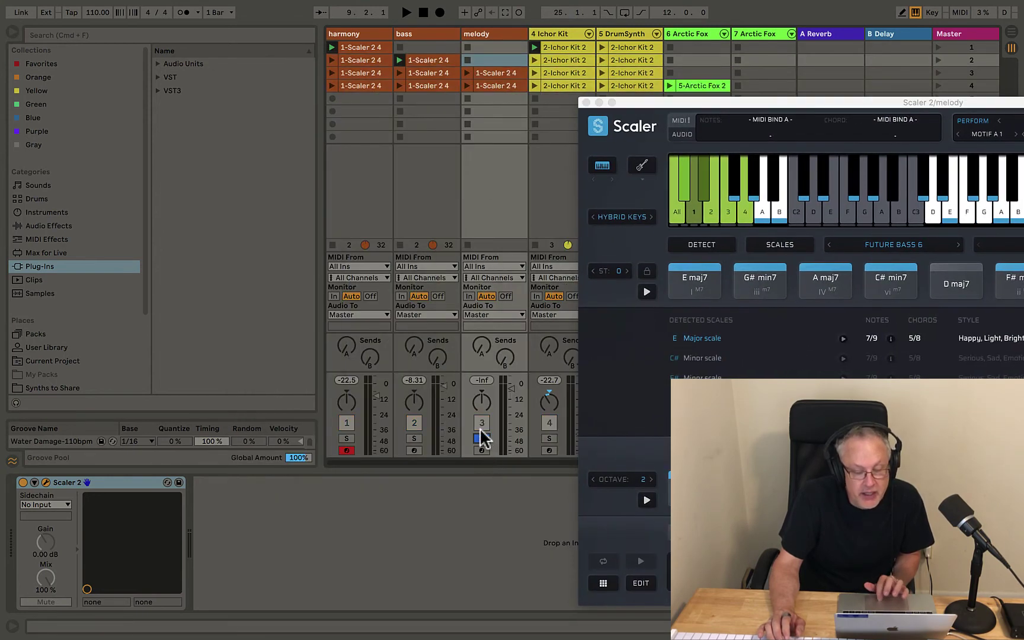
left_click(467, 72)
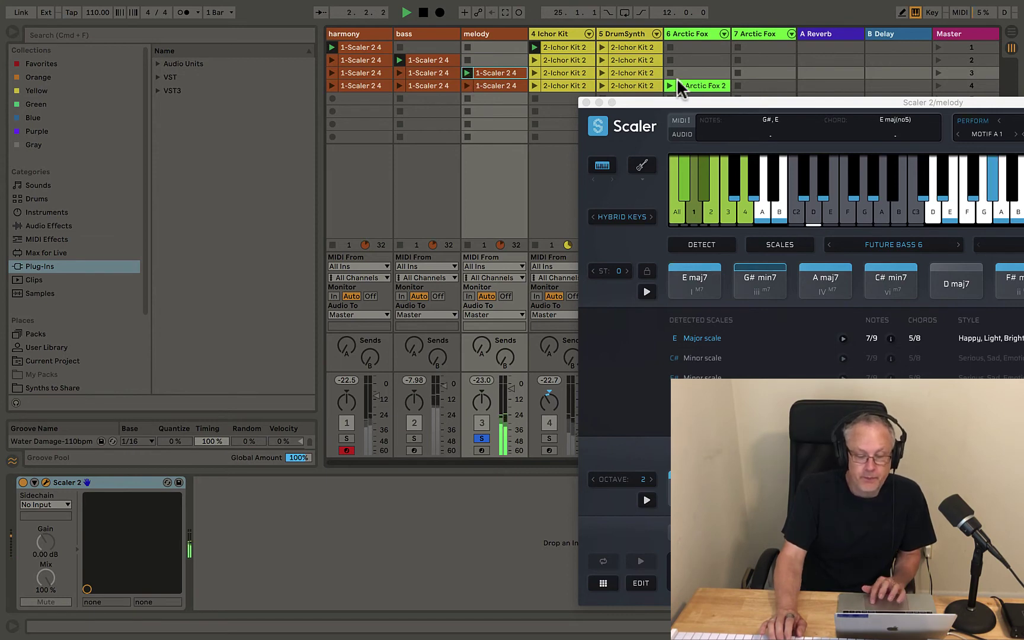
left_click_drag(682, 102, 354, 73)
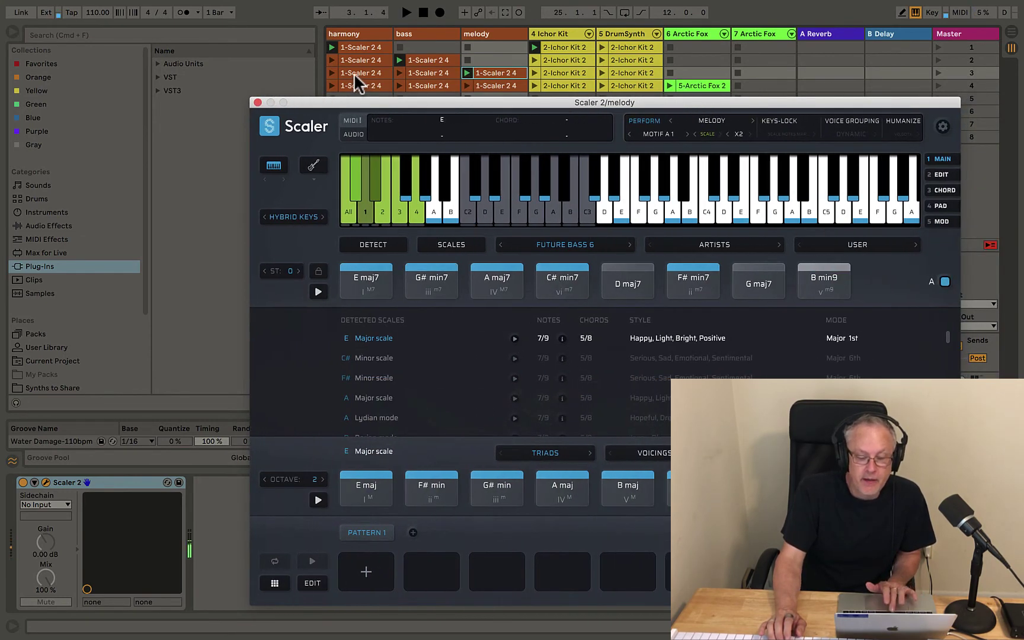
left_click(650, 122)
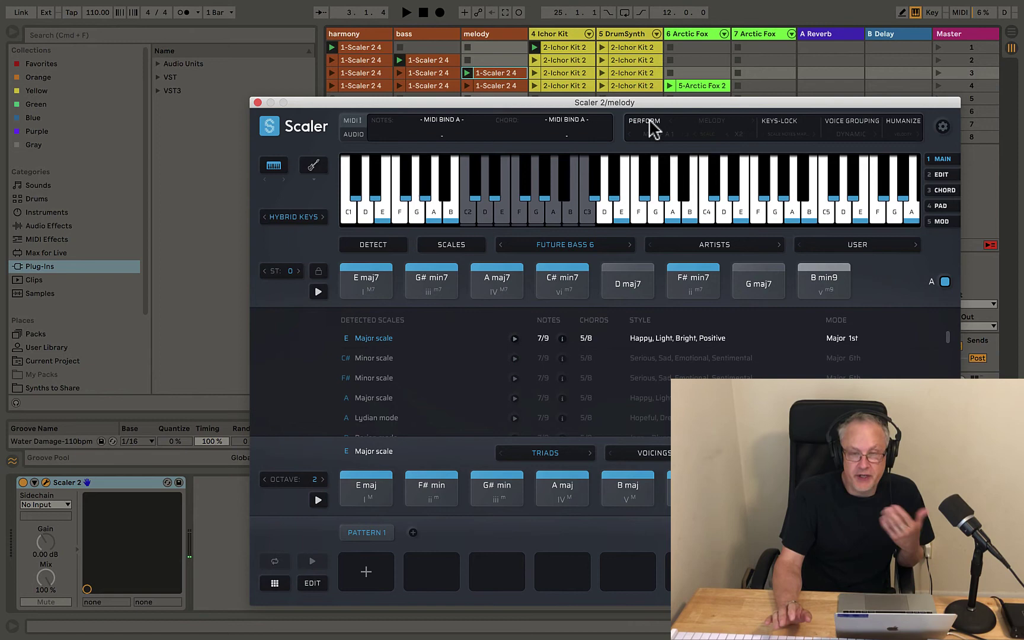
key("space")
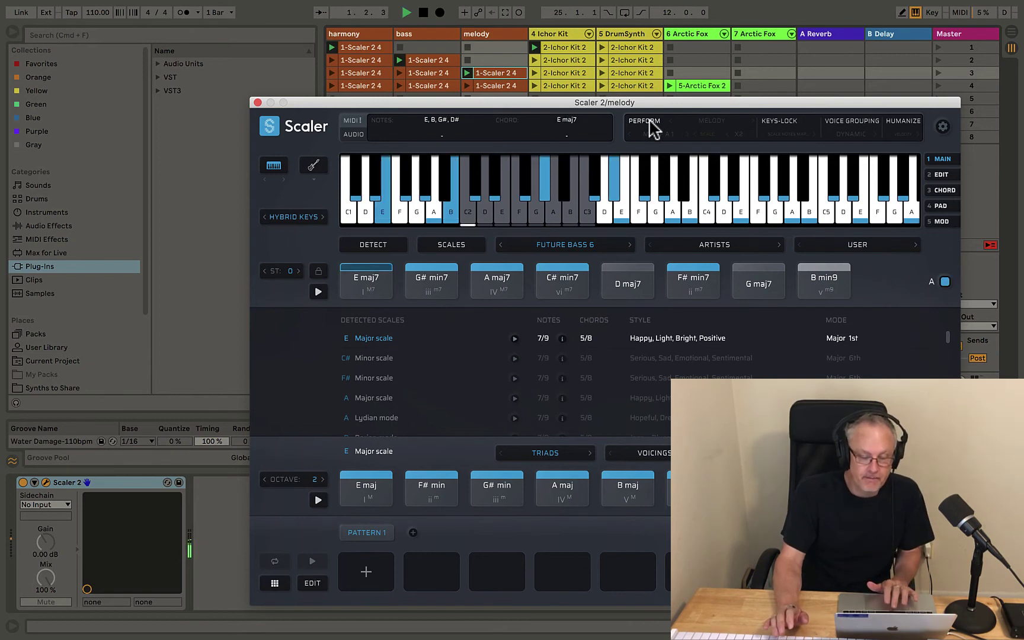
key("space")
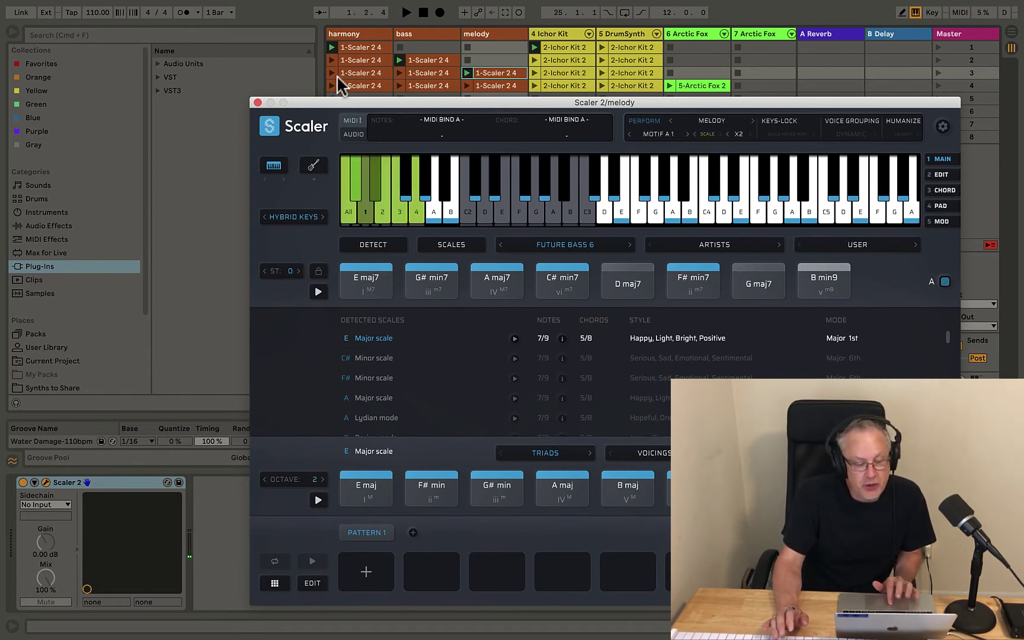
left_click(258, 102)
left_click(408, 36)
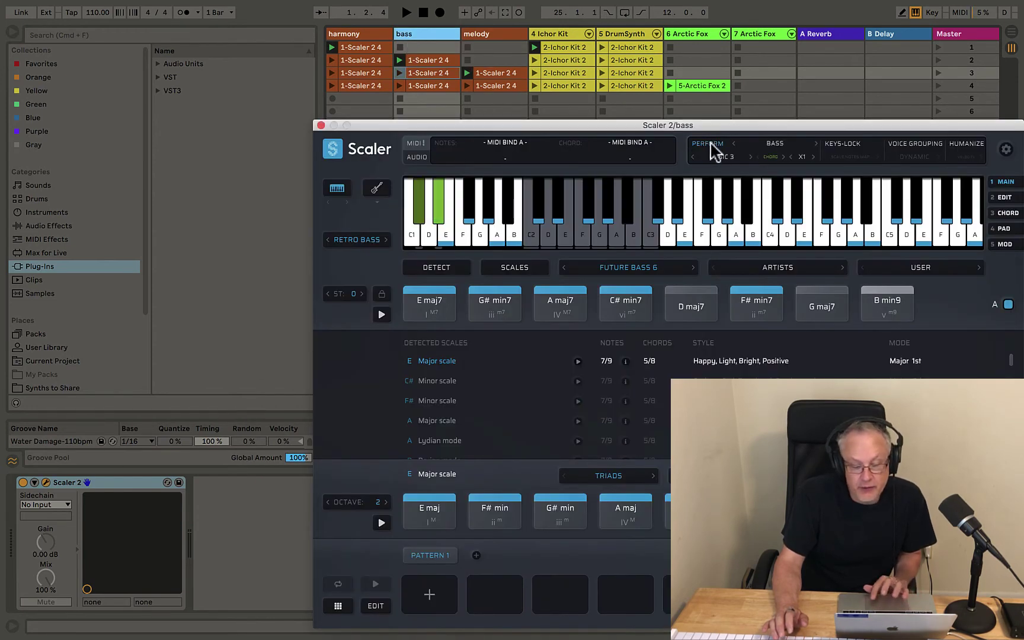
- Close the bass Scaler, un-solo melody, stop all clips, and launch scene 1
left_click(321, 125)
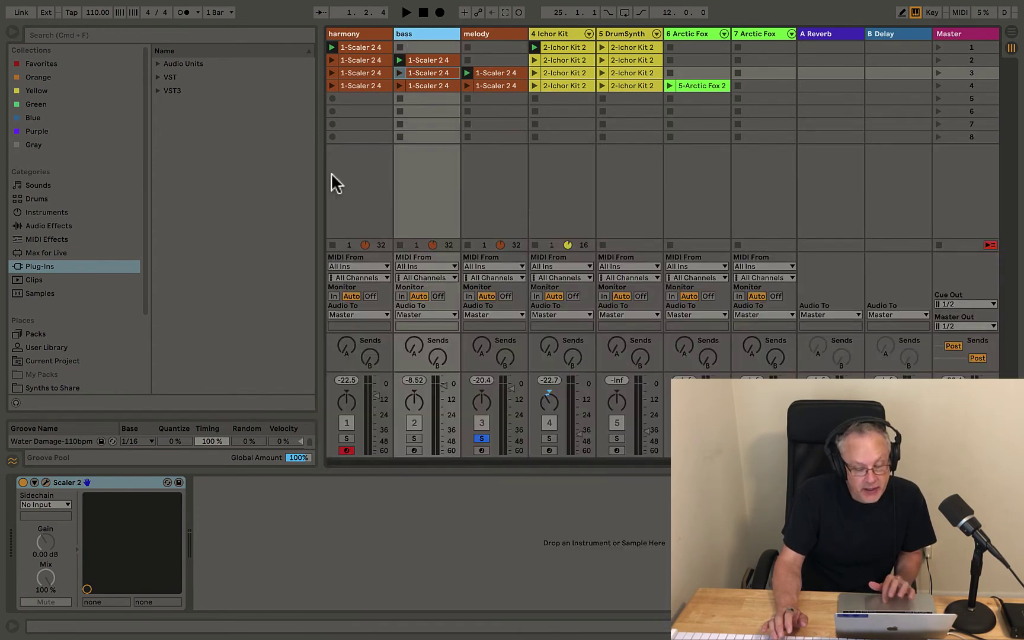
left_click(481, 440)
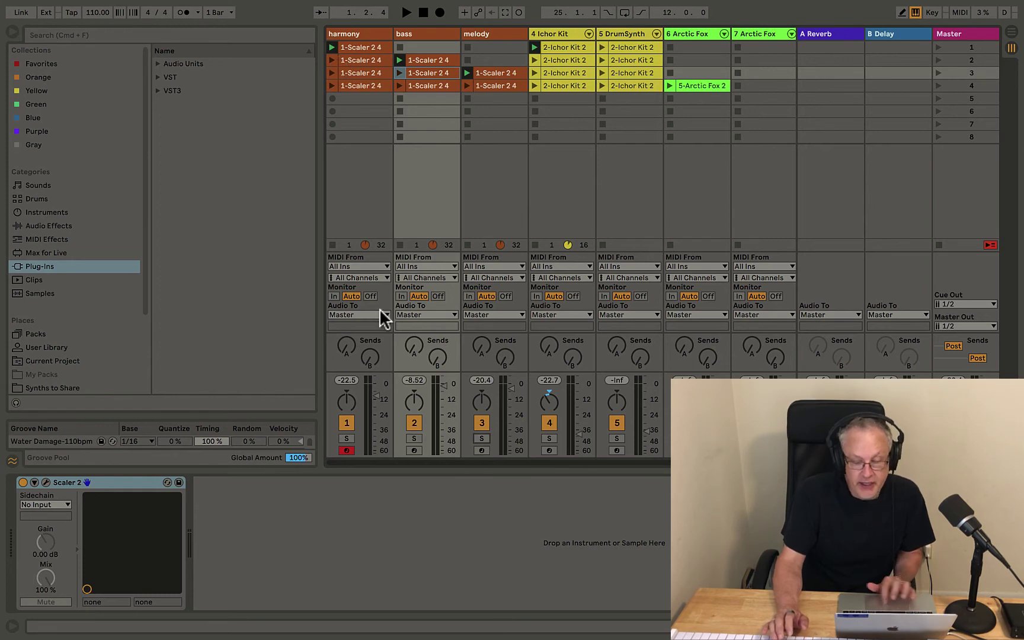
left_click(939, 245)
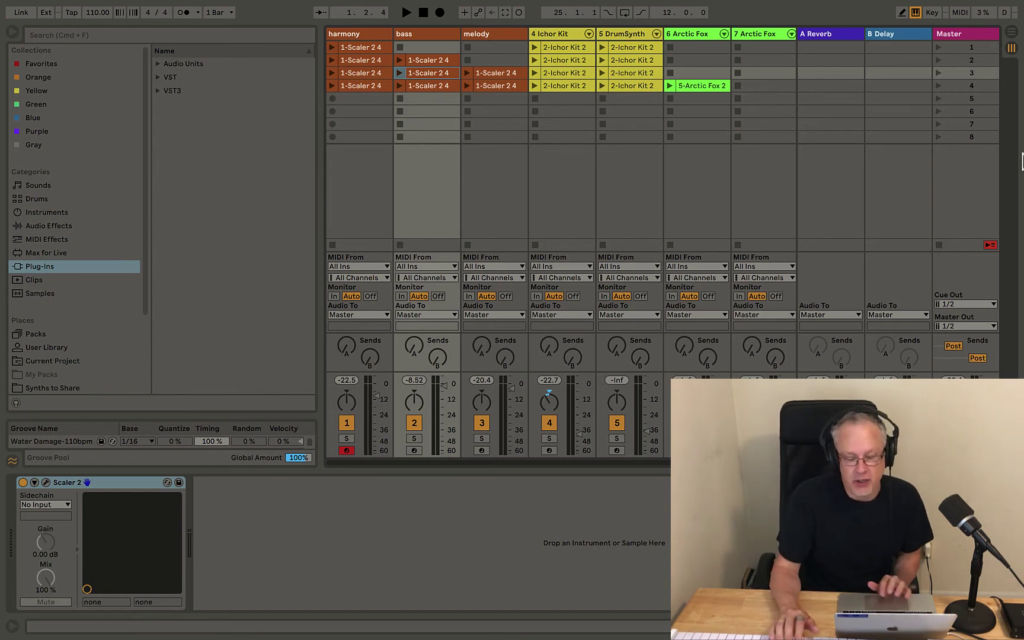
left_click(938, 46)
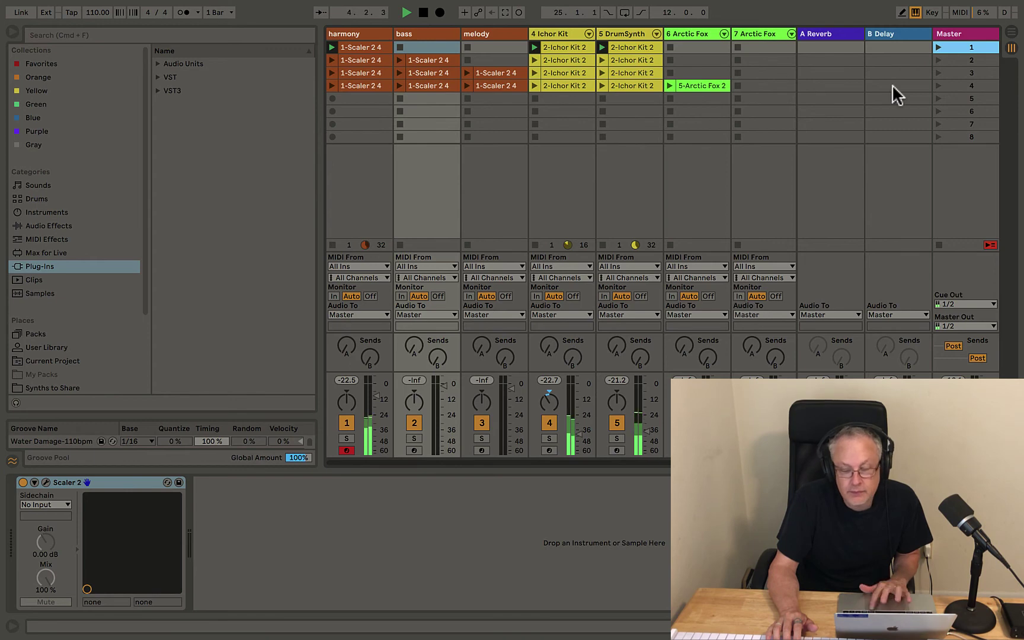
- Launch scenes 2 and 3, set 7 Arctic Fox monitoring to In, then launch scene 4
left_click(936, 59)
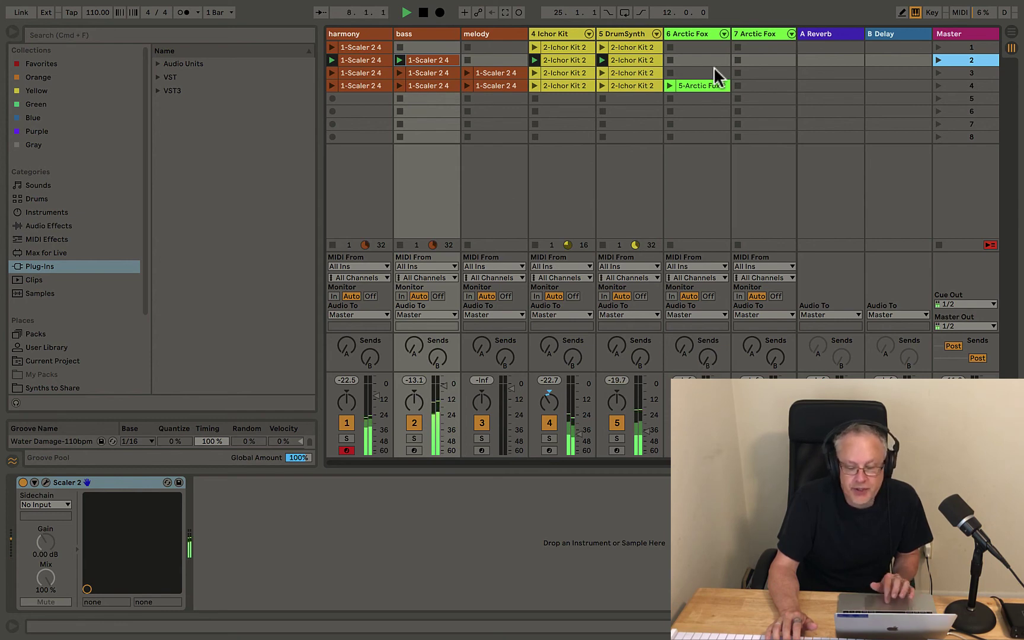
left_click(937, 71)
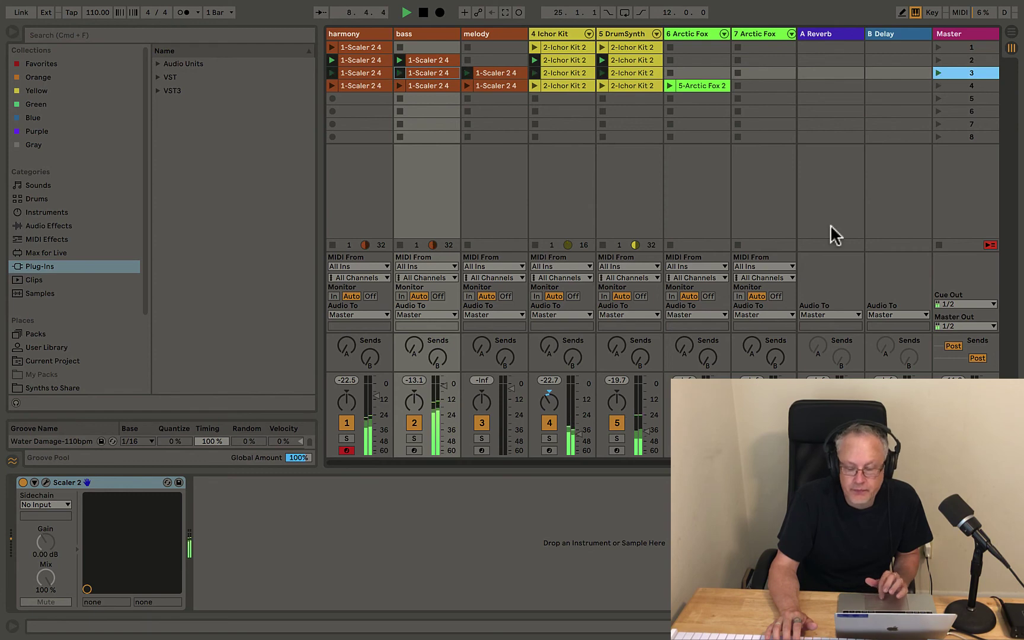
left_click(739, 296)
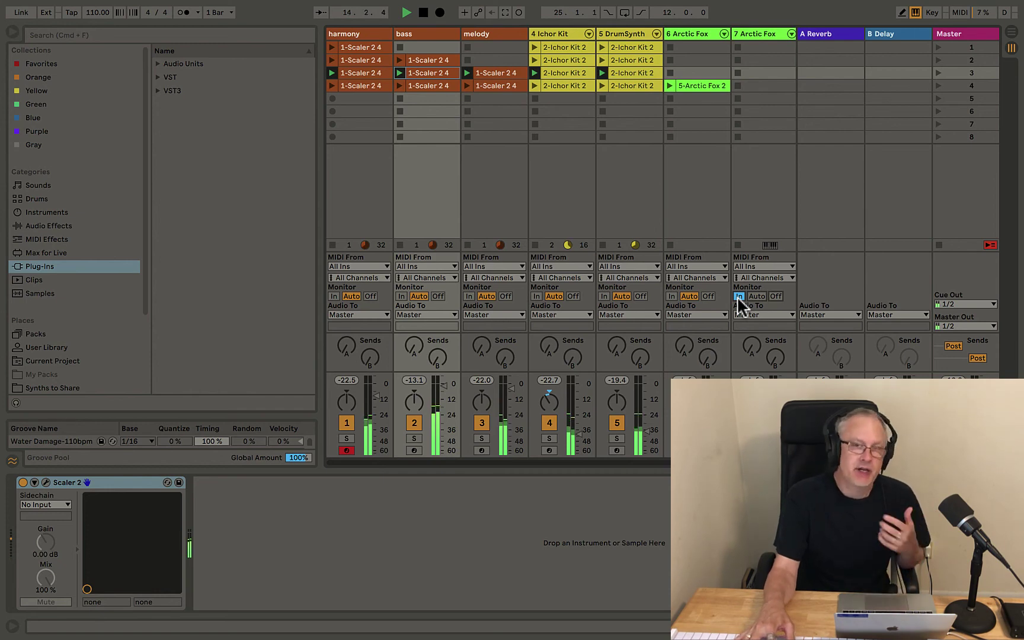
left_click(937, 83)
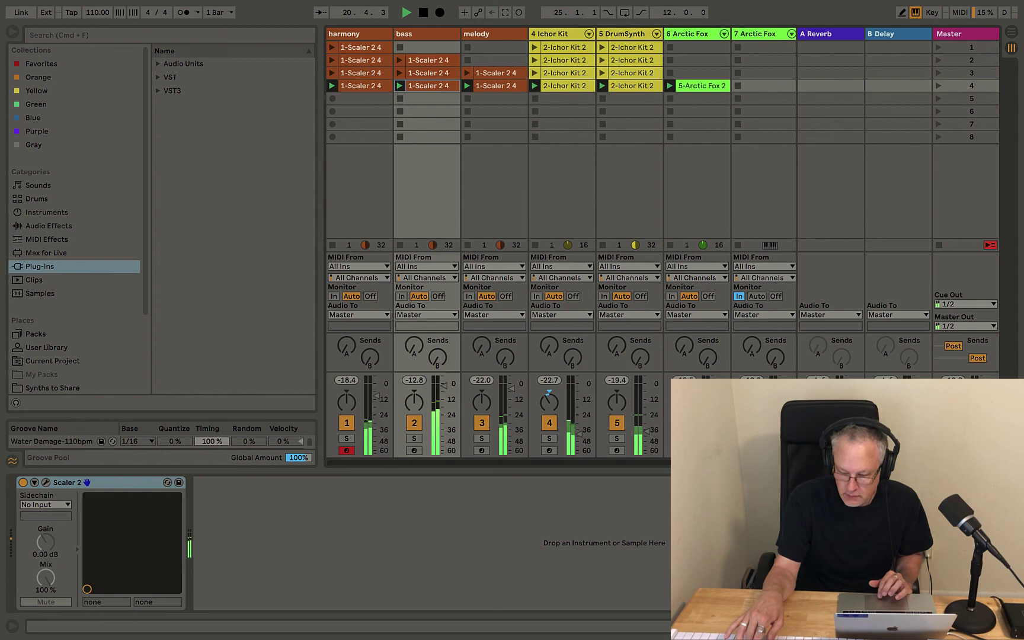
key("space")
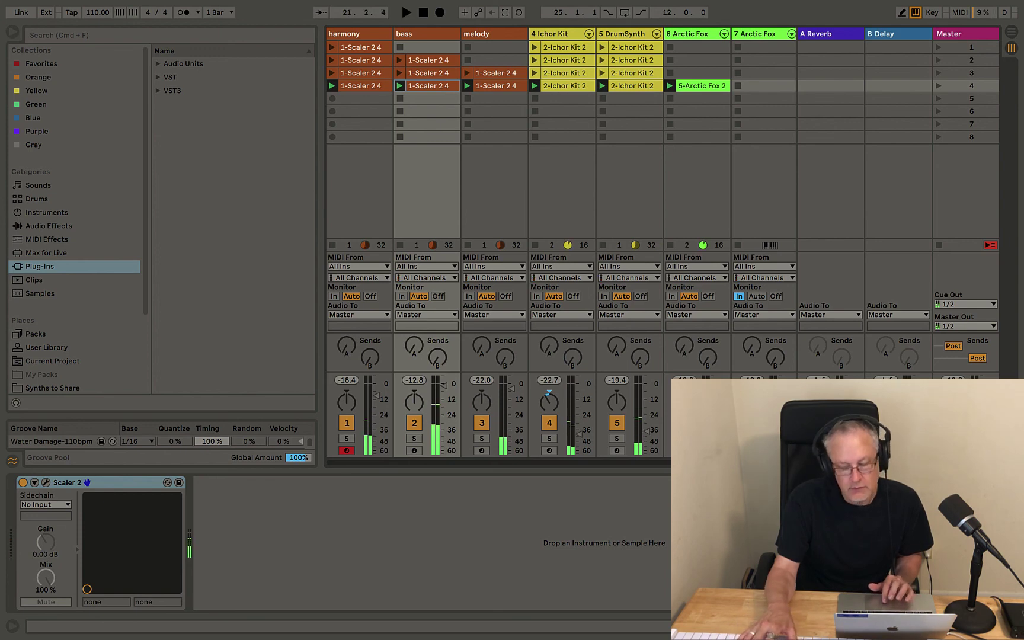